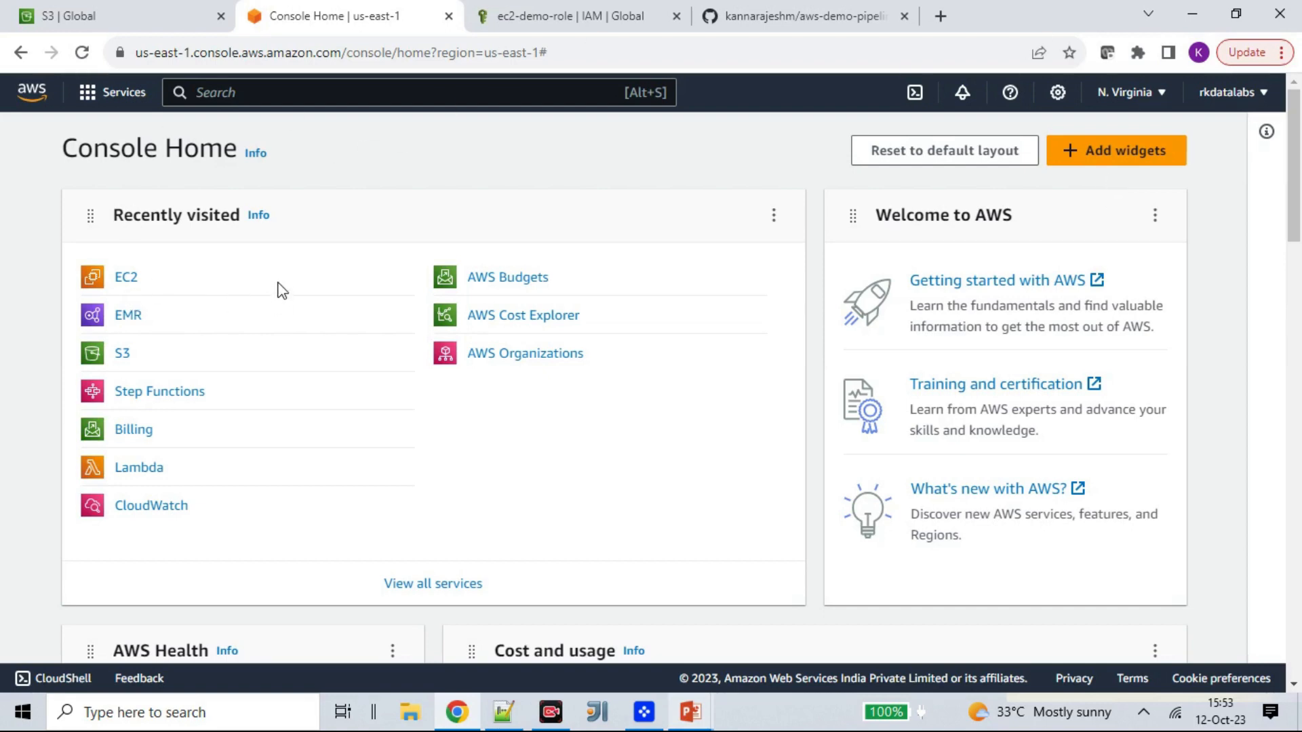
- Open the EC2 instances list and start launching a new instance
{"action": "left_click", "coordinate": [128, 279]}
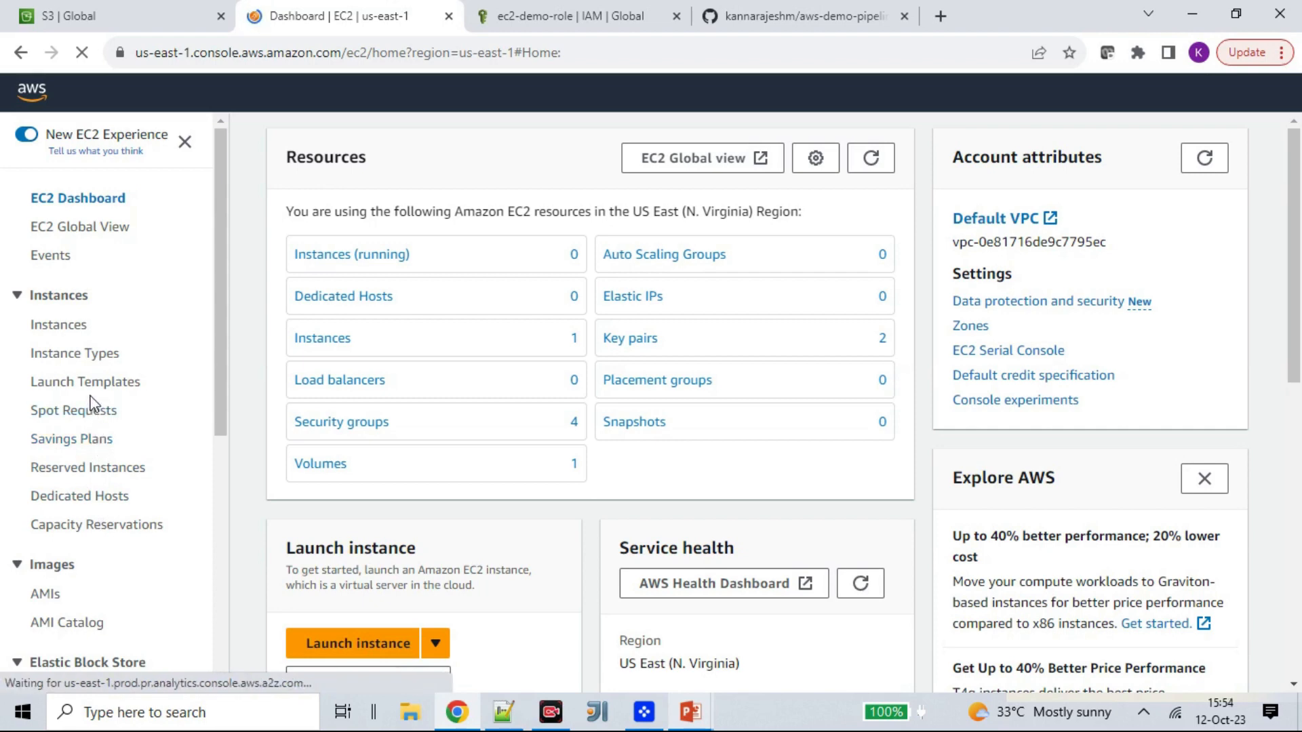
{"action": "left_click", "coordinate": [76, 319]}
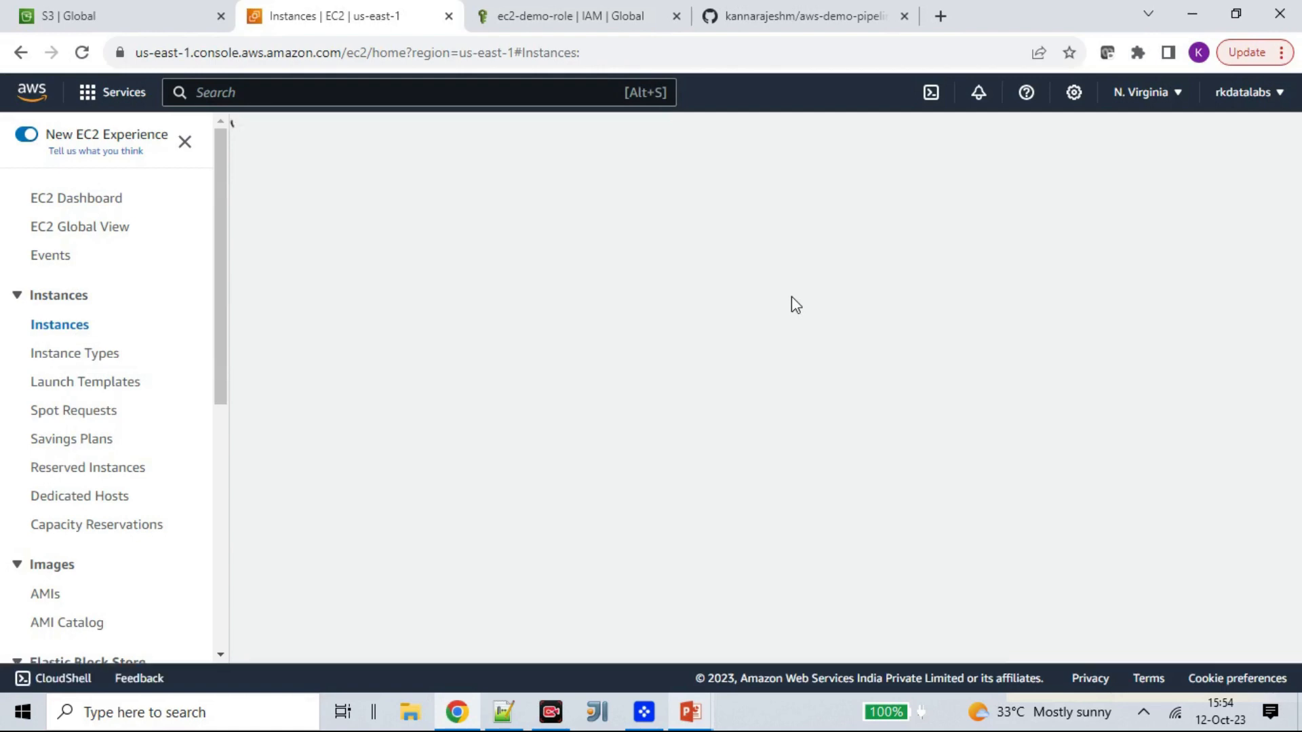
{"action": "left_click", "coordinate": [1213, 139]}
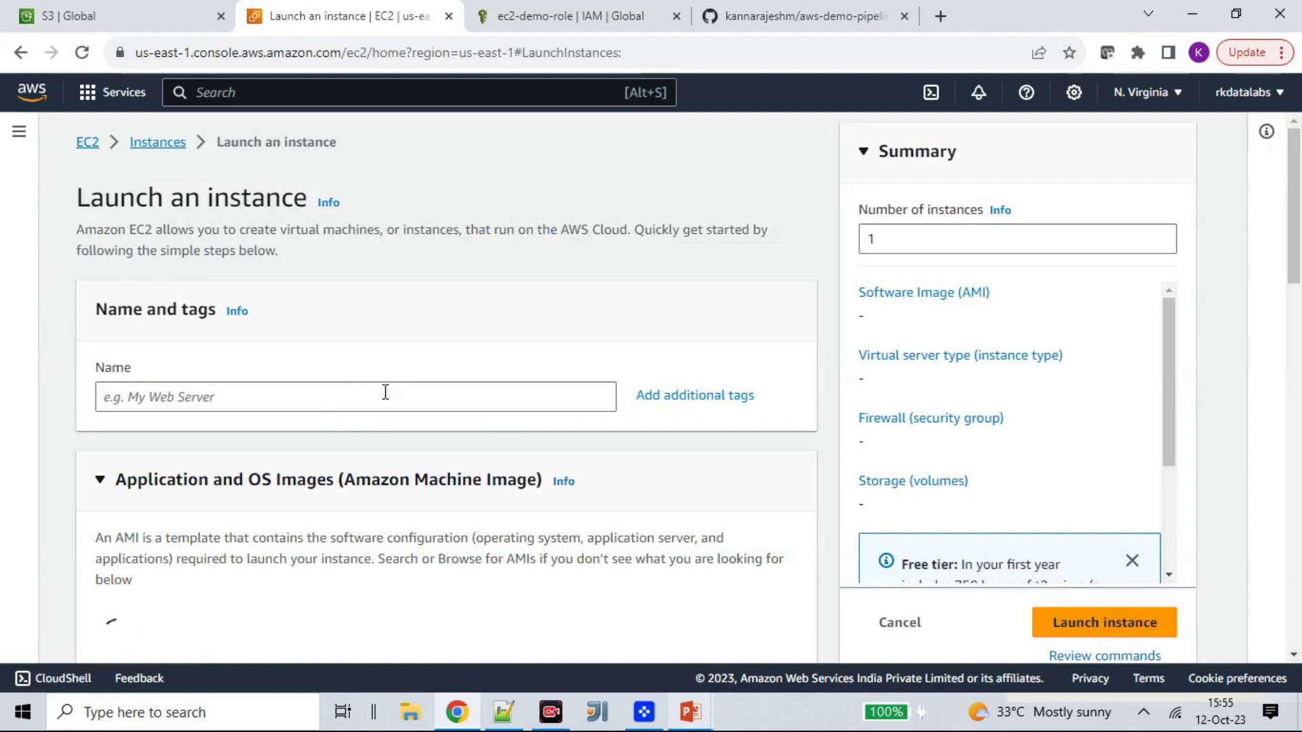
- Name the new instance aws-testdemo-instance
{"action": "left_click", "coordinate": [199, 403]}
{"action": "type", "text": "aws-te"}
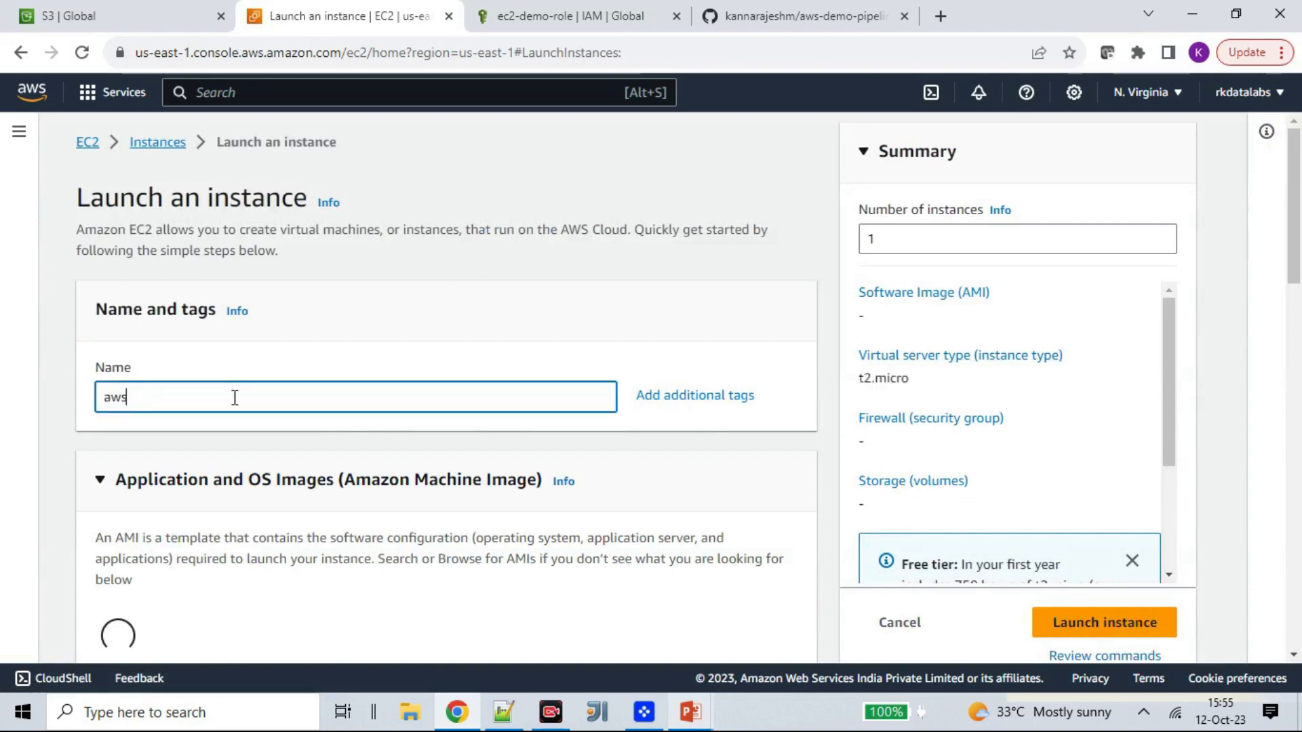
{"action": "key", "text": "BackSpace"}
{"action": "type", "text": "rdt"}
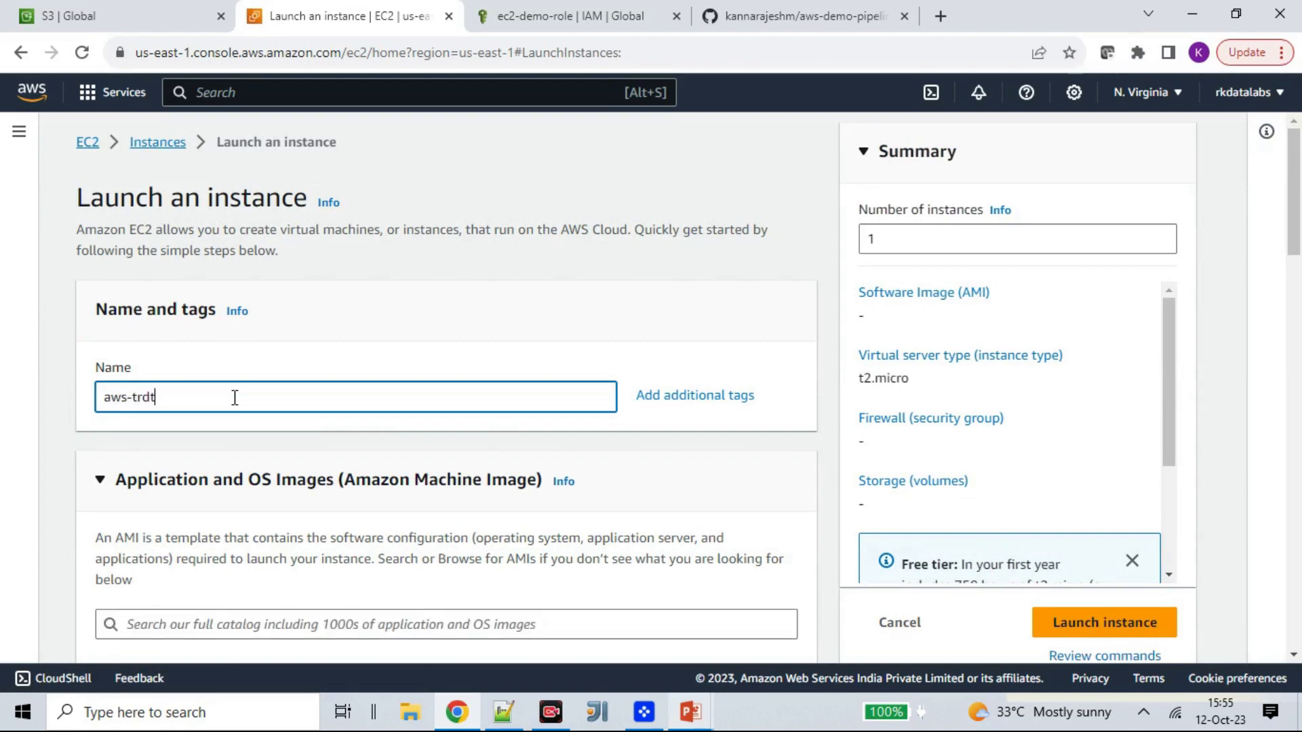
{"action": "key", "text": "BackSpace"}
{"action": "key", "text": "BackSpace"}
{"action": "key", "text": "BackSpace"}
{"action": "key", "text": "BackSpace"}
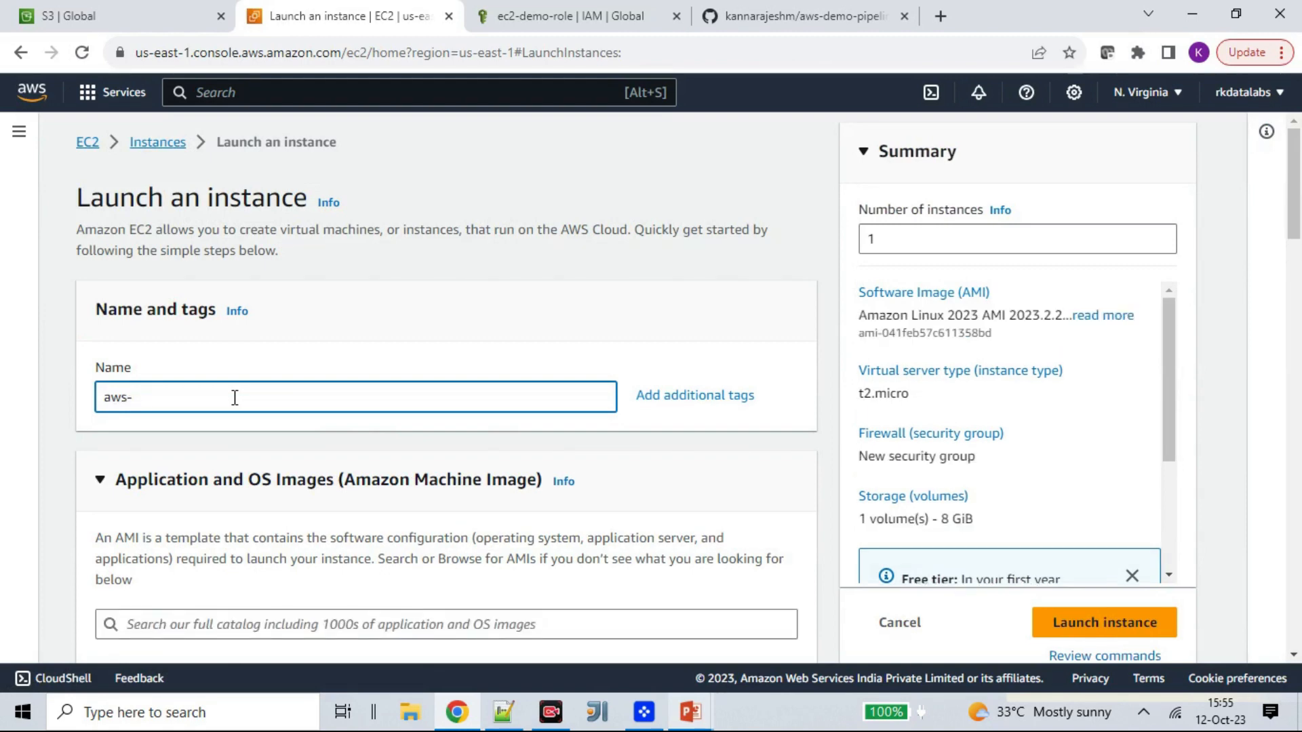
{"action": "type", "text": "testdemo-instance"}
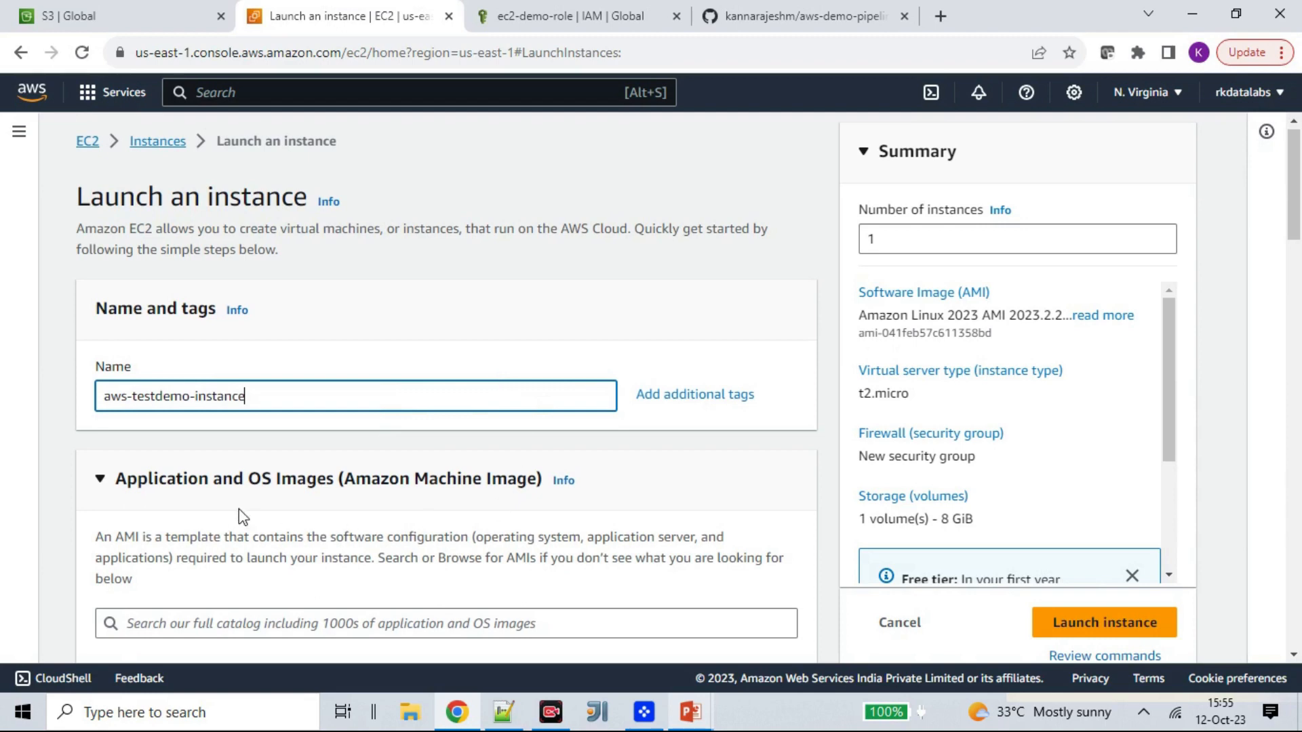
- Review the available Amazon Linux machine images, leaving Amazon Linux 2023 AMI selected
{"action": "scroll", "coordinate": [309, 529], "scroll_direction": "down", "scroll_amount": 4}
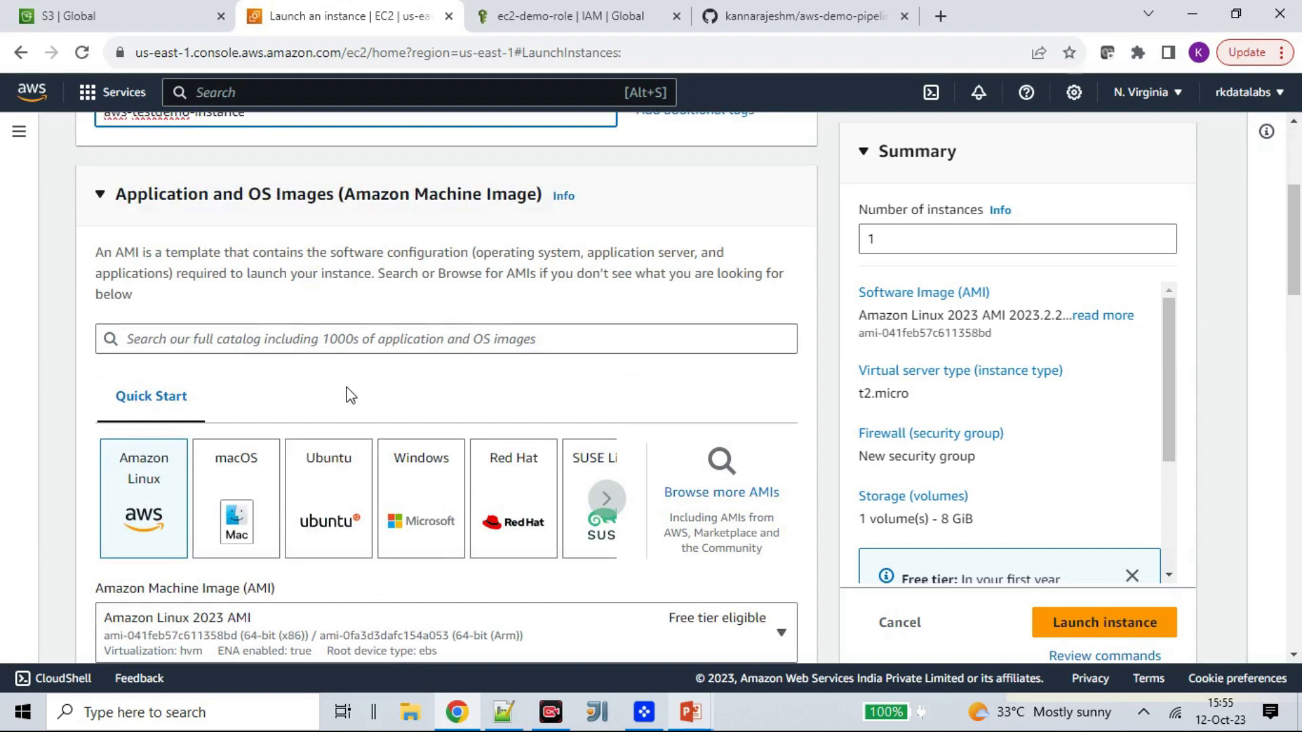
{"action": "scroll", "coordinate": [349, 396], "scroll_direction": "down", "scroll_amount": 1}
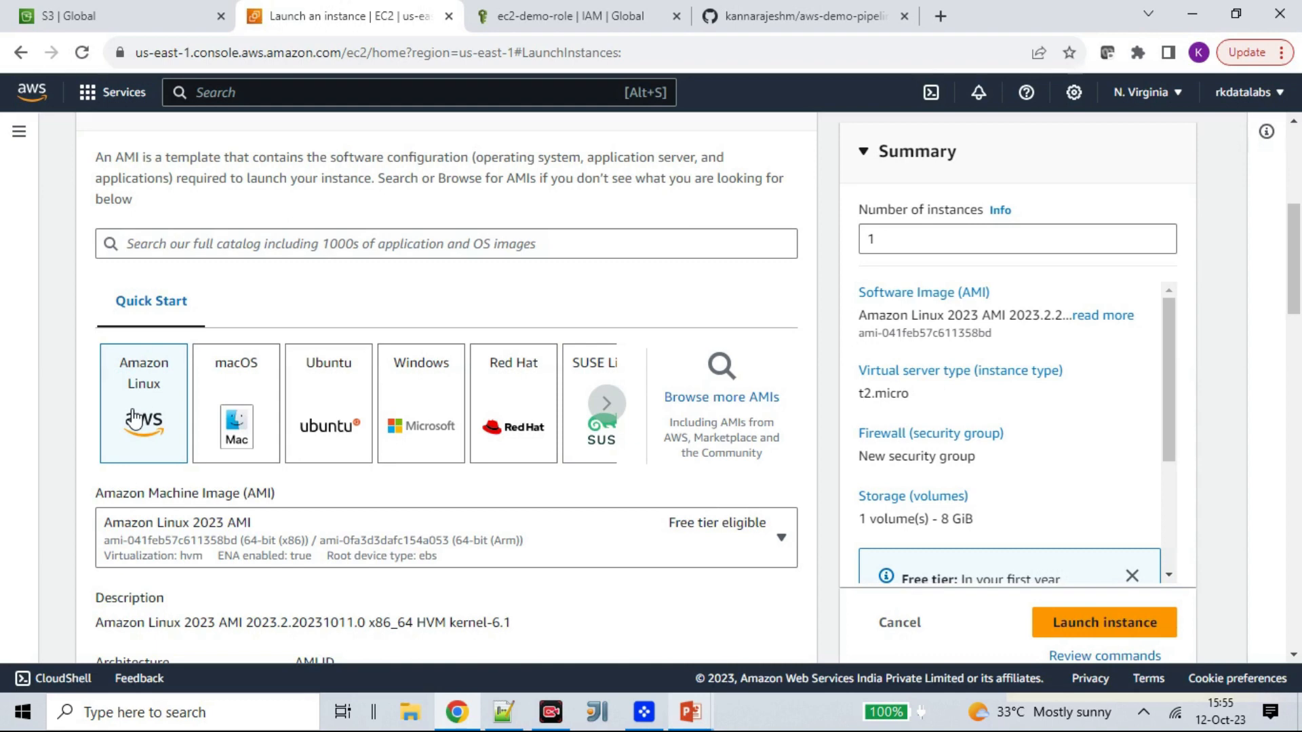
{"action": "scroll", "coordinate": [390, 519], "scroll_direction": "down", "scroll_amount": 4}
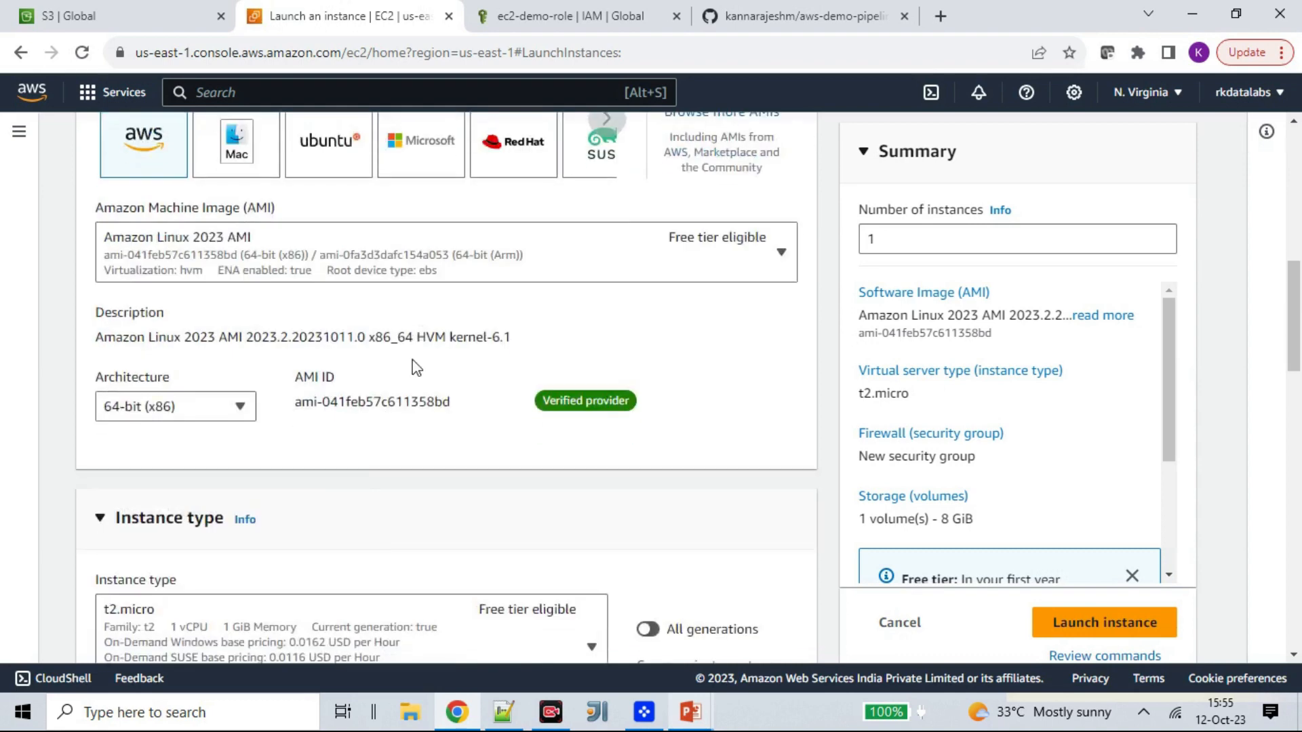
{"action": "left_click", "coordinate": [773, 261]}
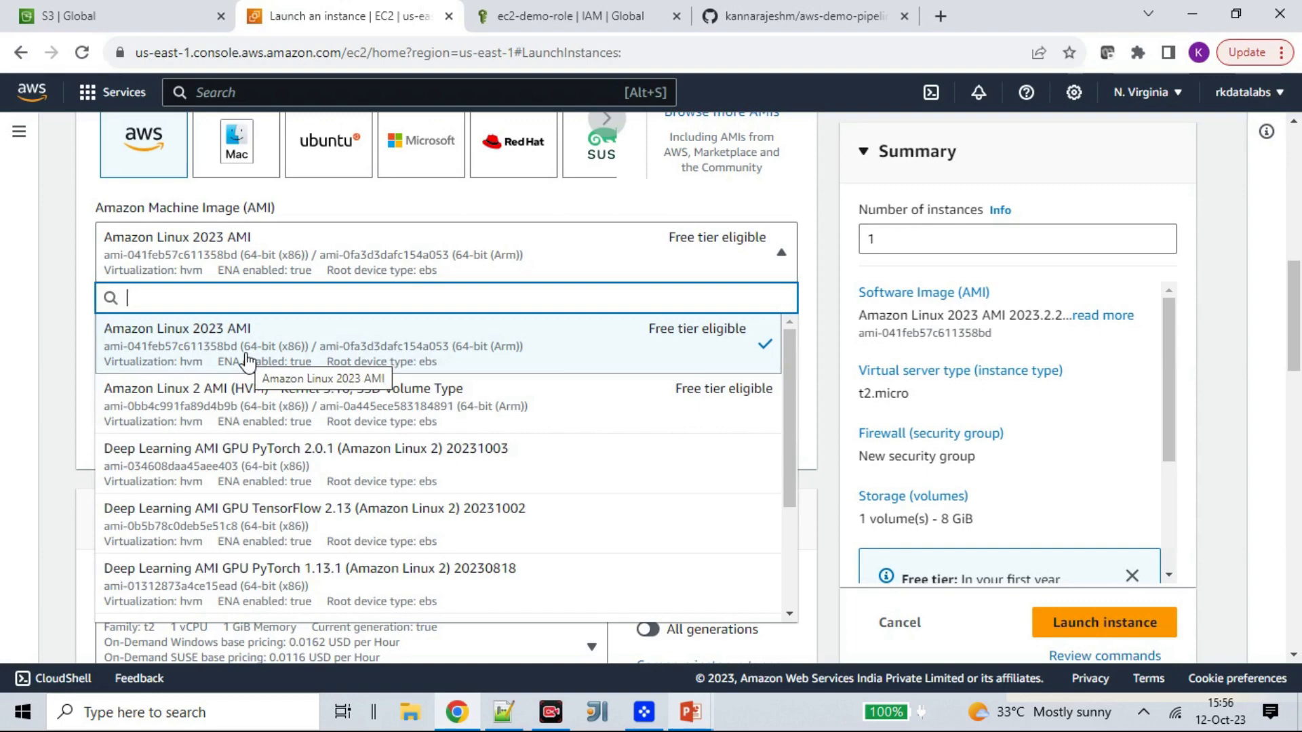
{"action": "left_click", "coordinate": [10, 336]}
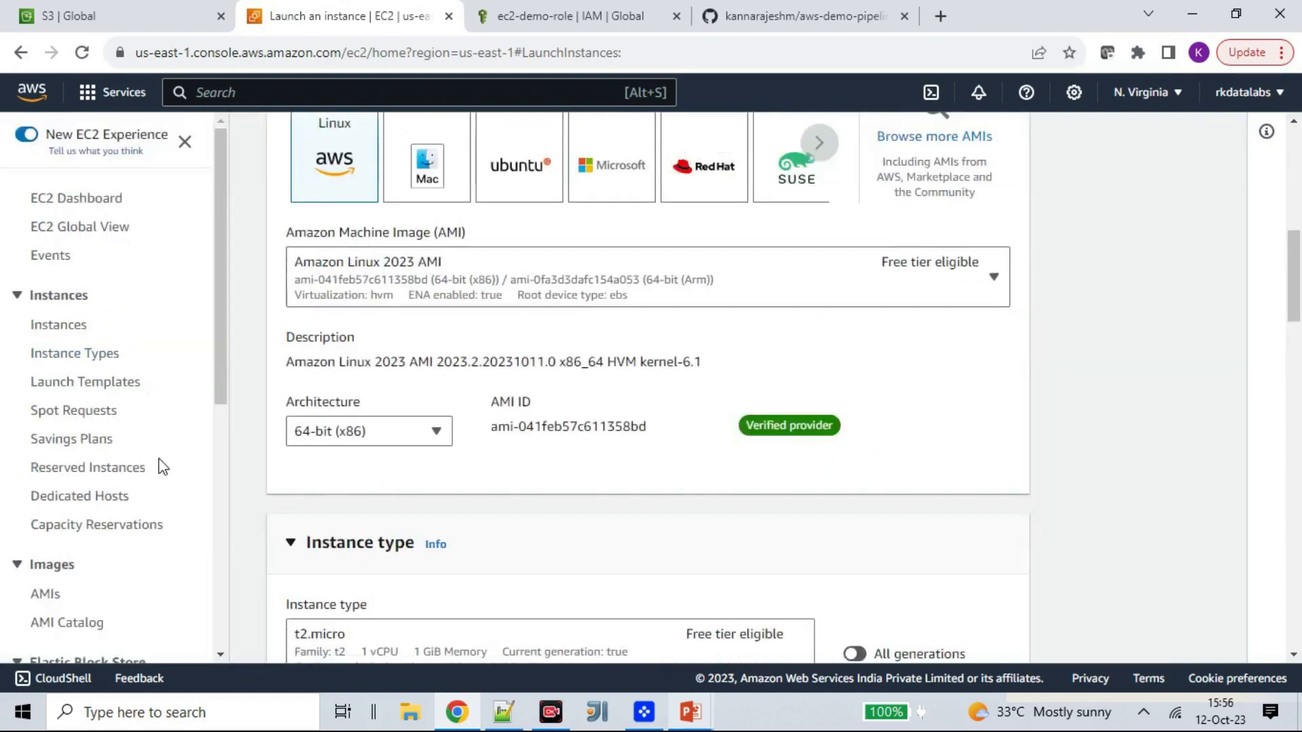
{"action": "left_click", "coordinate": [184, 142]}
- Look through the available instance types, keeping the free-tier t2.micro
{"action": "scroll", "coordinate": [345, 368], "scroll_direction": "down", "scroll_amount": 4}
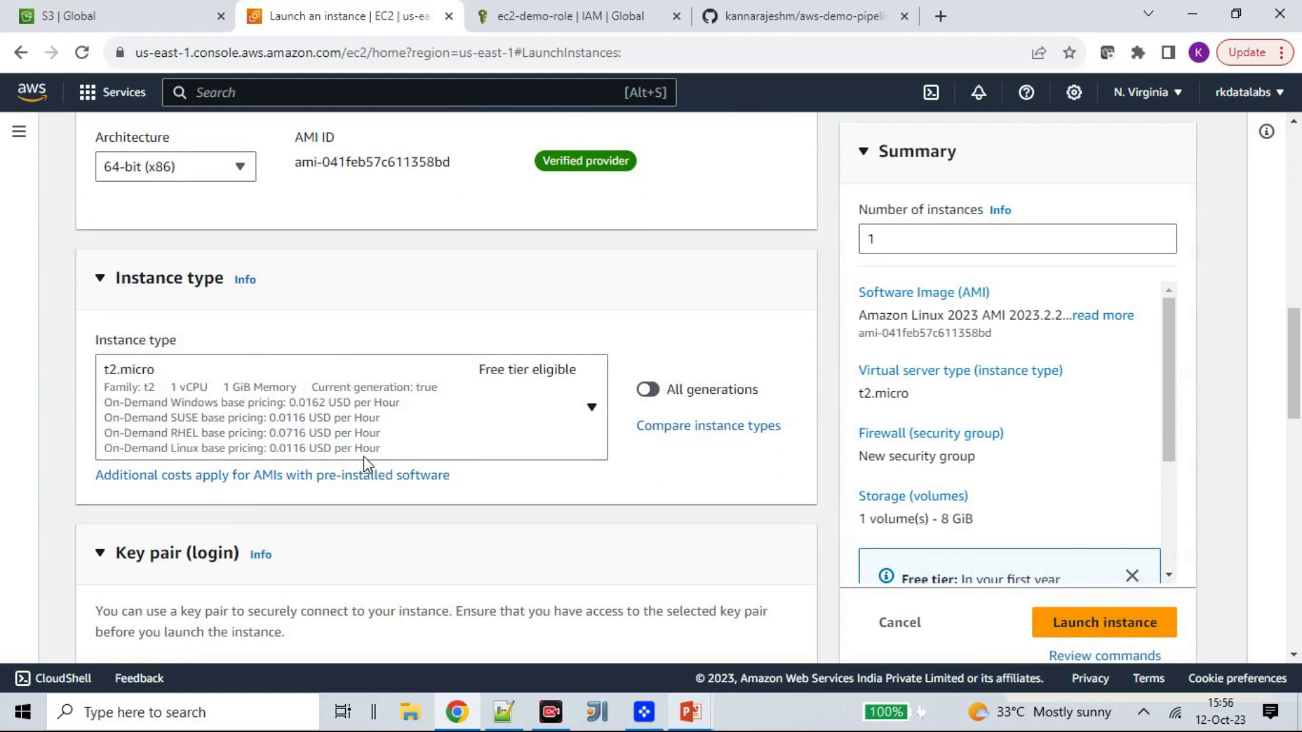
{"action": "left_click", "coordinate": [590, 409]}
{"action": "scroll", "coordinate": [410, 291], "scroll_direction": "down", "scroll_amount": 1}
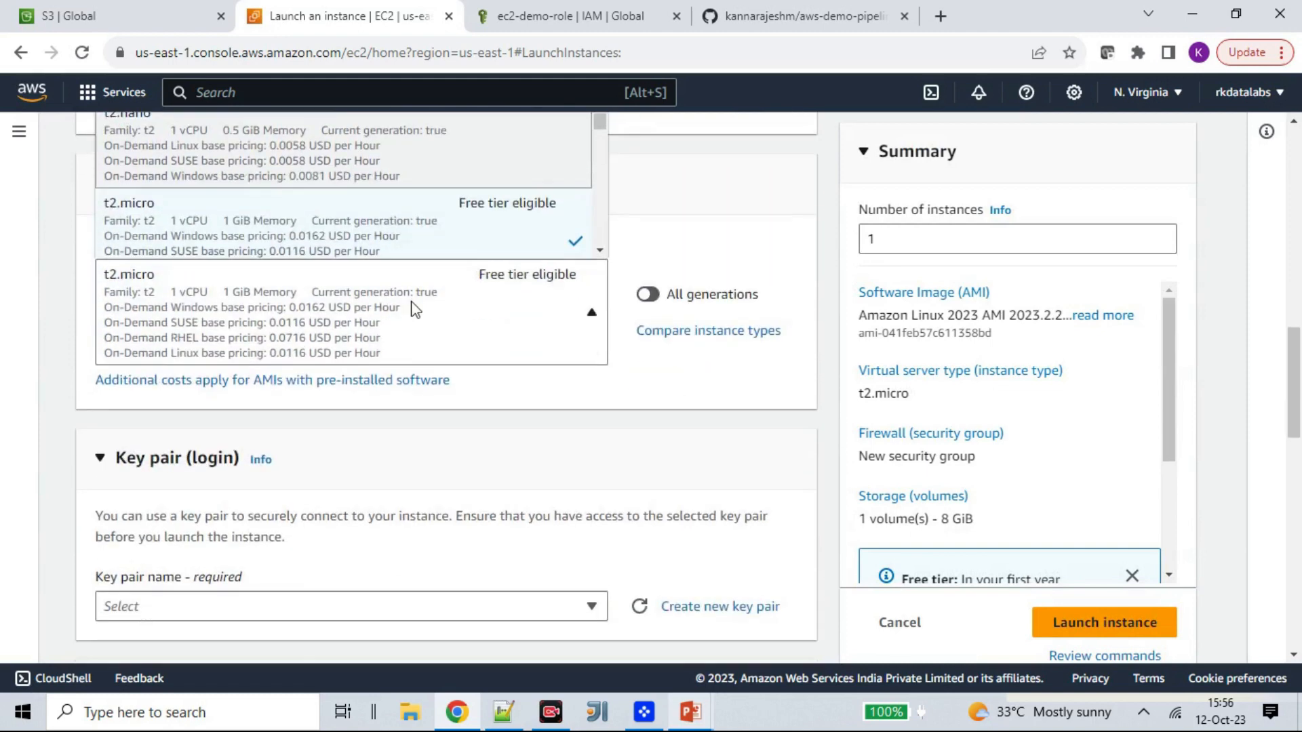
{"action": "scroll", "coordinate": [182, 308], "scroll_direction": "up", "scroll_amount": 1}
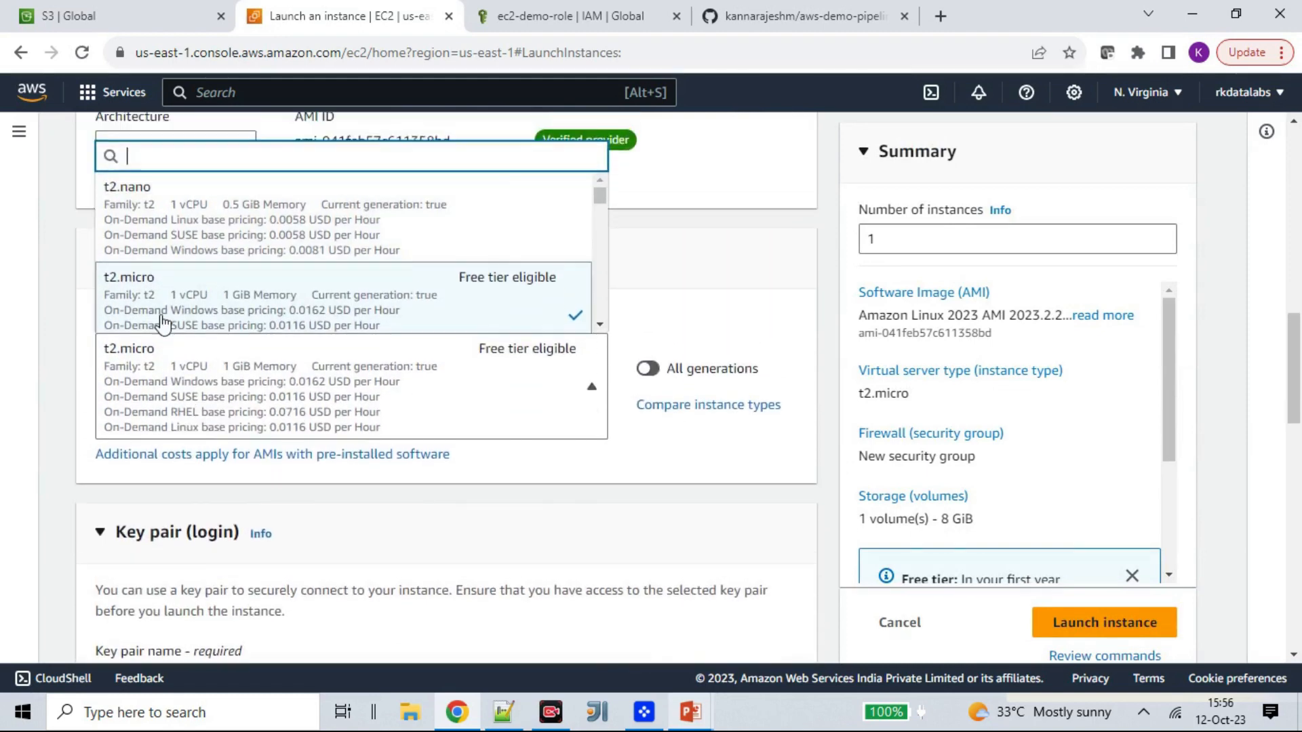
{"action": "left_click", "coordinate": [76, 319]}
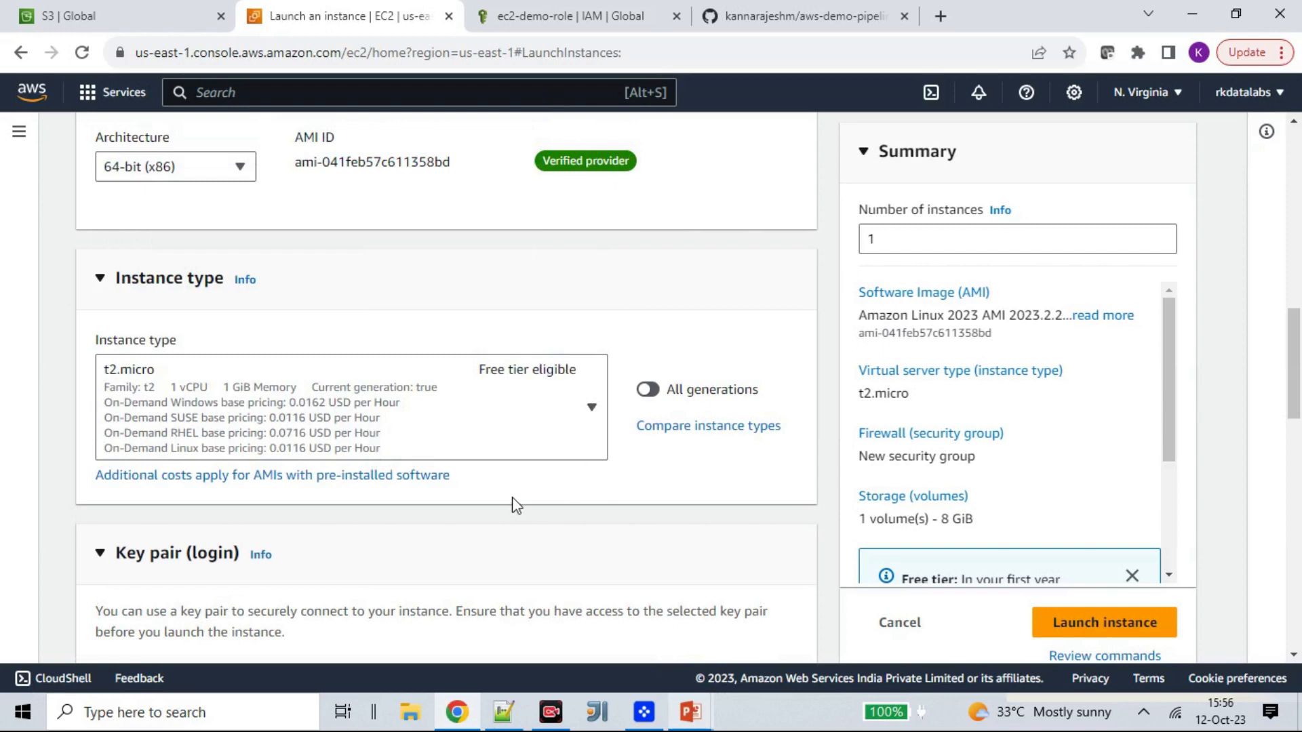
- Choose sc-keypair as the login key pair for the instance
{"action": "scroll", "coordinate": [511, 503], "scroll_direction": "down", "scroll_amount": 3}
{"action": "scroll", "coordinate": [379, 418], "scroll_direction": "down", "scroll_amount": 2}
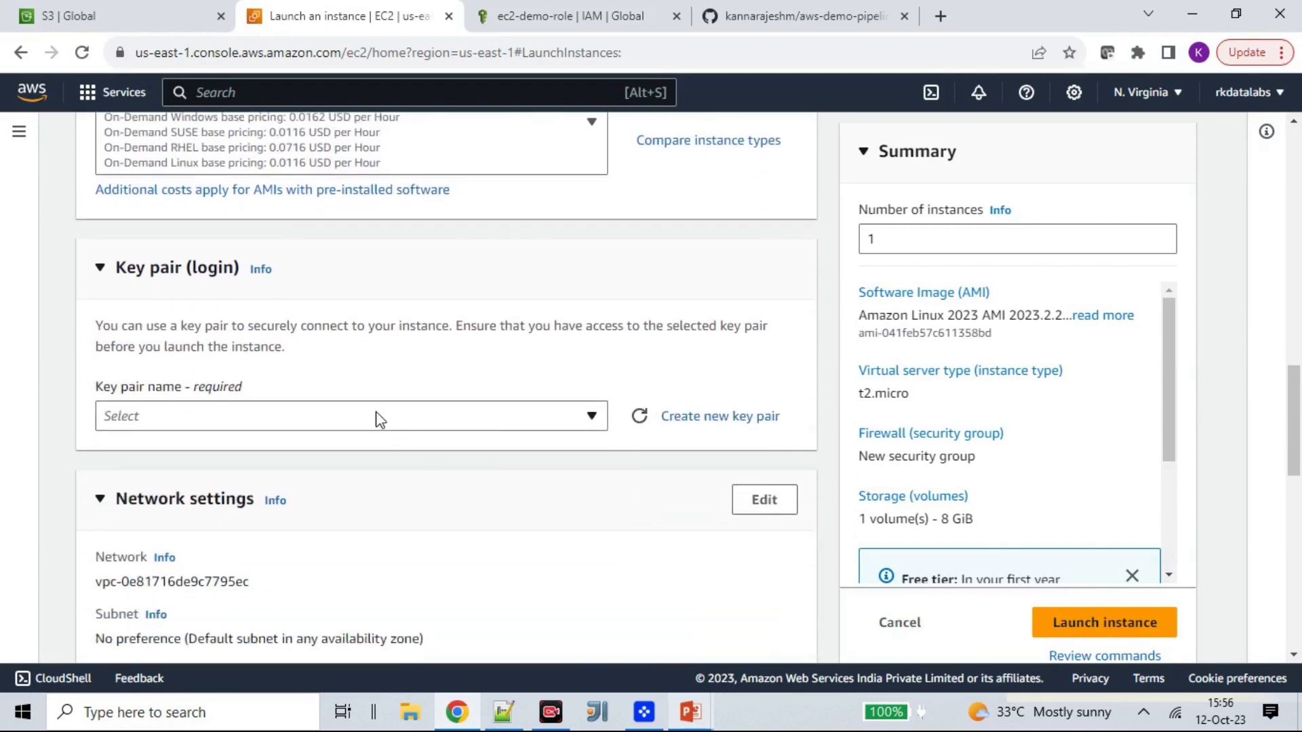
{"action": "left_click", "coordinate": [574, 419]}
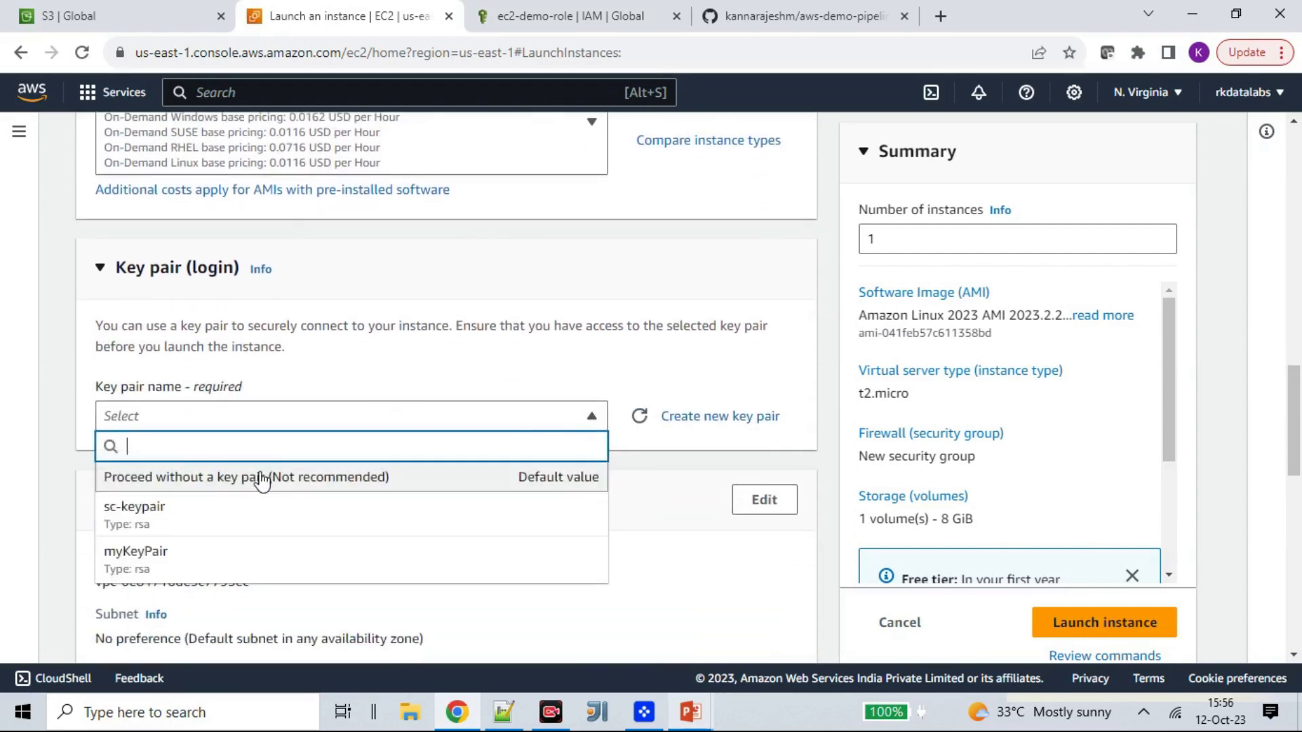
{"action": "left_click", "coordinate": [229, 522]}
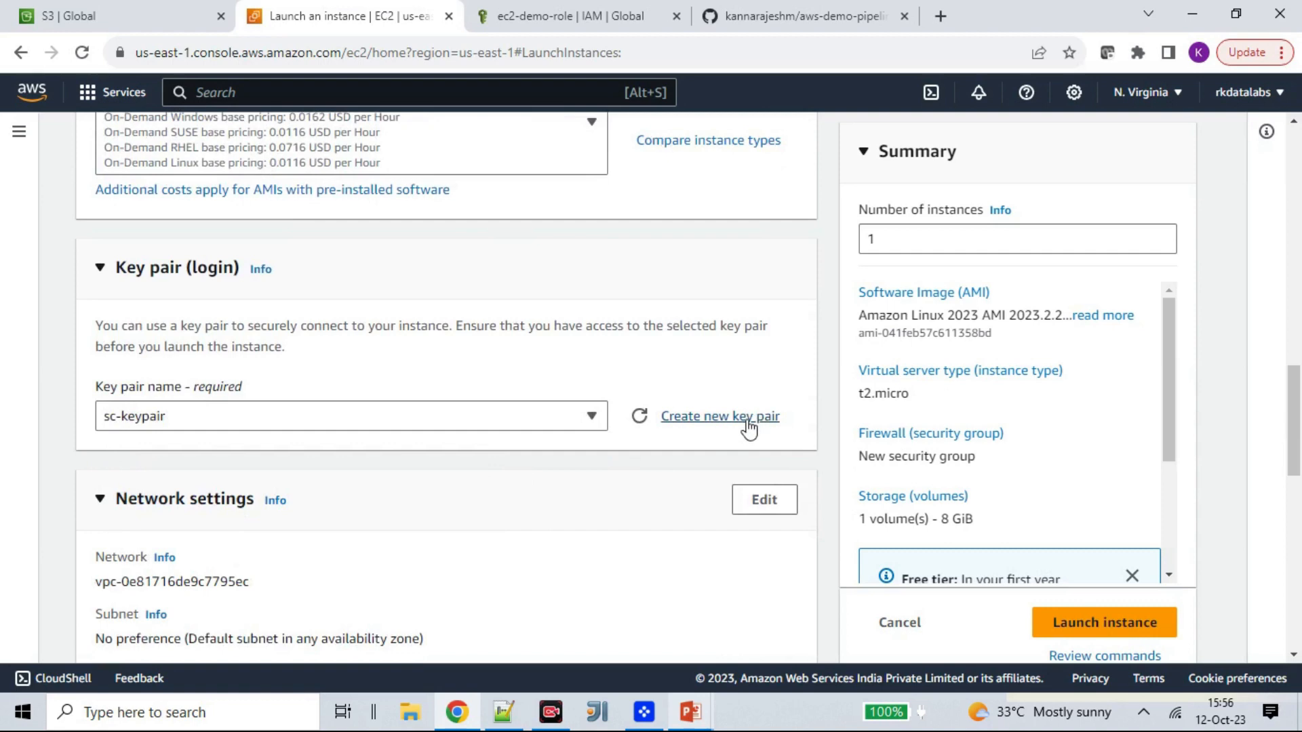
- Set the firewall to use an existing security group and assign the default group
{"action": "scroll", "coordinate": [273, 400], "scroll_direction": "down", "scroll_amount": 2}
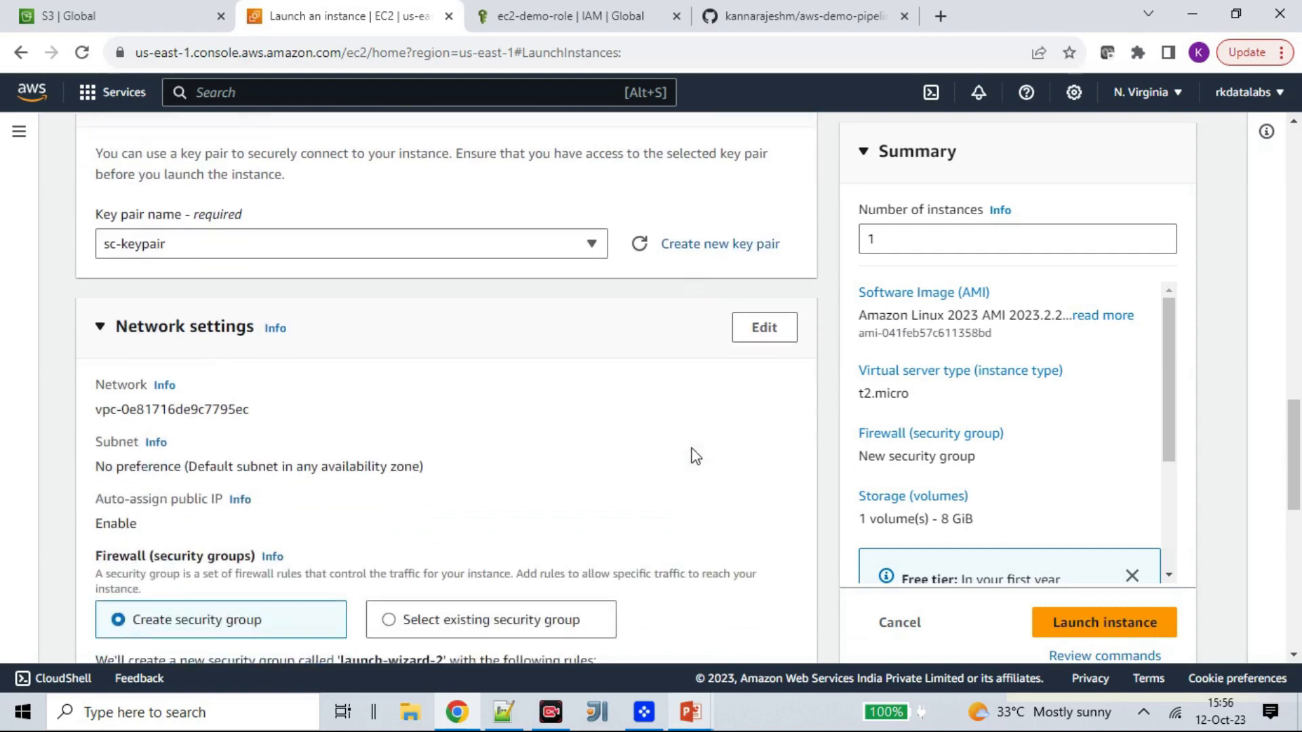
{"action": "scroll", "coordinate": [264, 380], "scroll_direction": "down", "scroll_amount": 1}
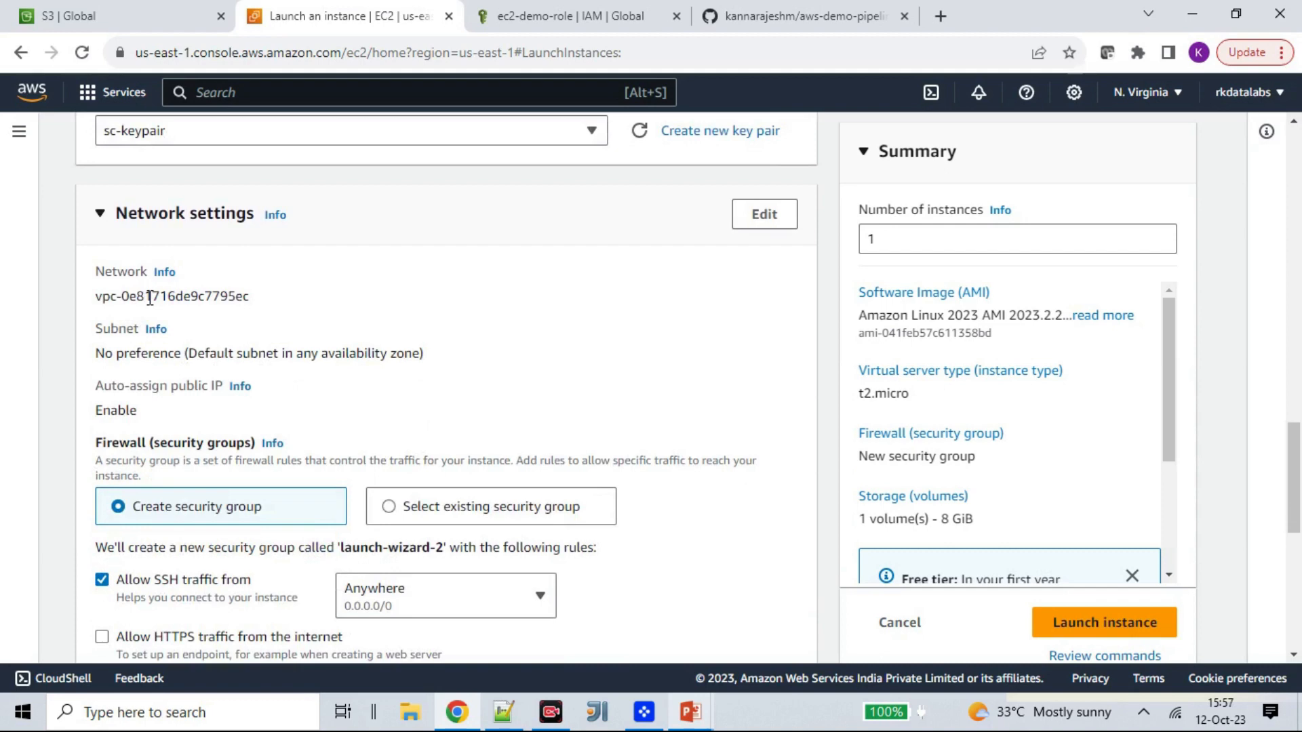
{"action": "scroll", "coordinate": [434, 339], "scroll_direction": "down", "scroll_amount": 1}
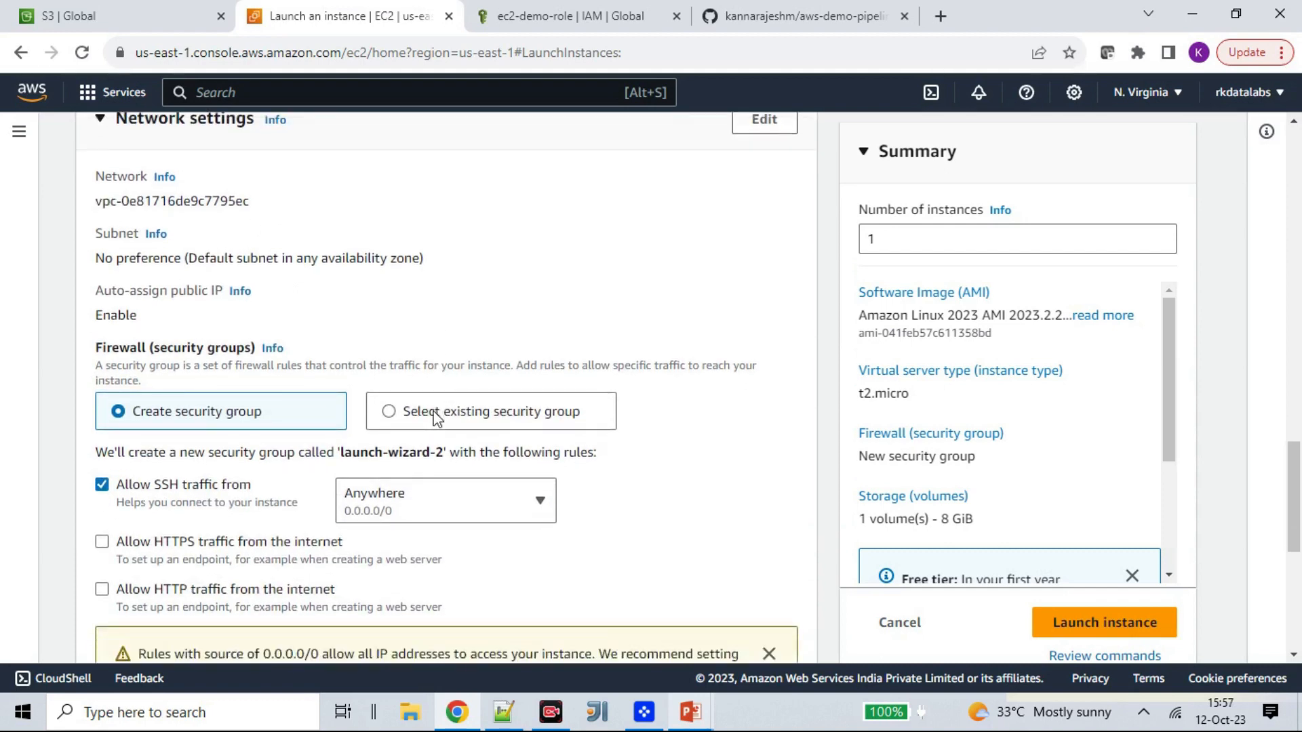
{"action": "left_click", "coordinate": [428, 417]}
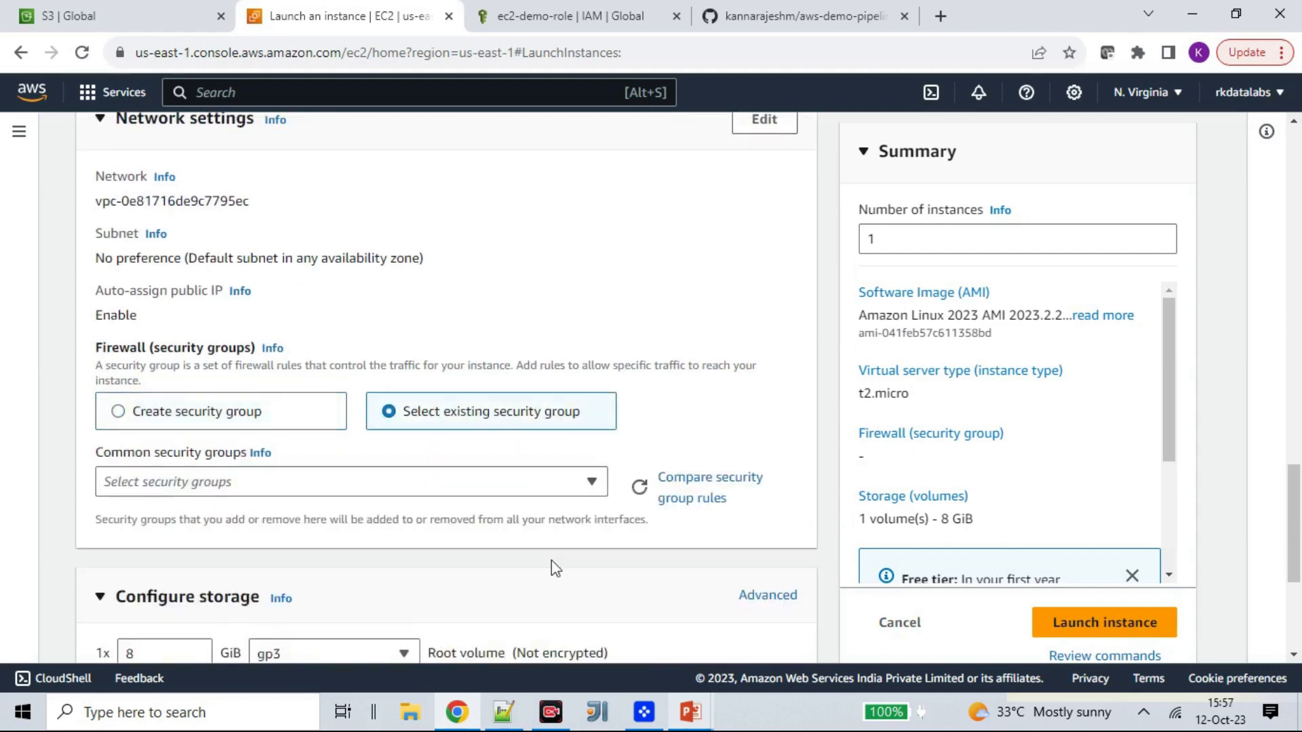
{"action": "left_click", "coordinate": [568, 485]}
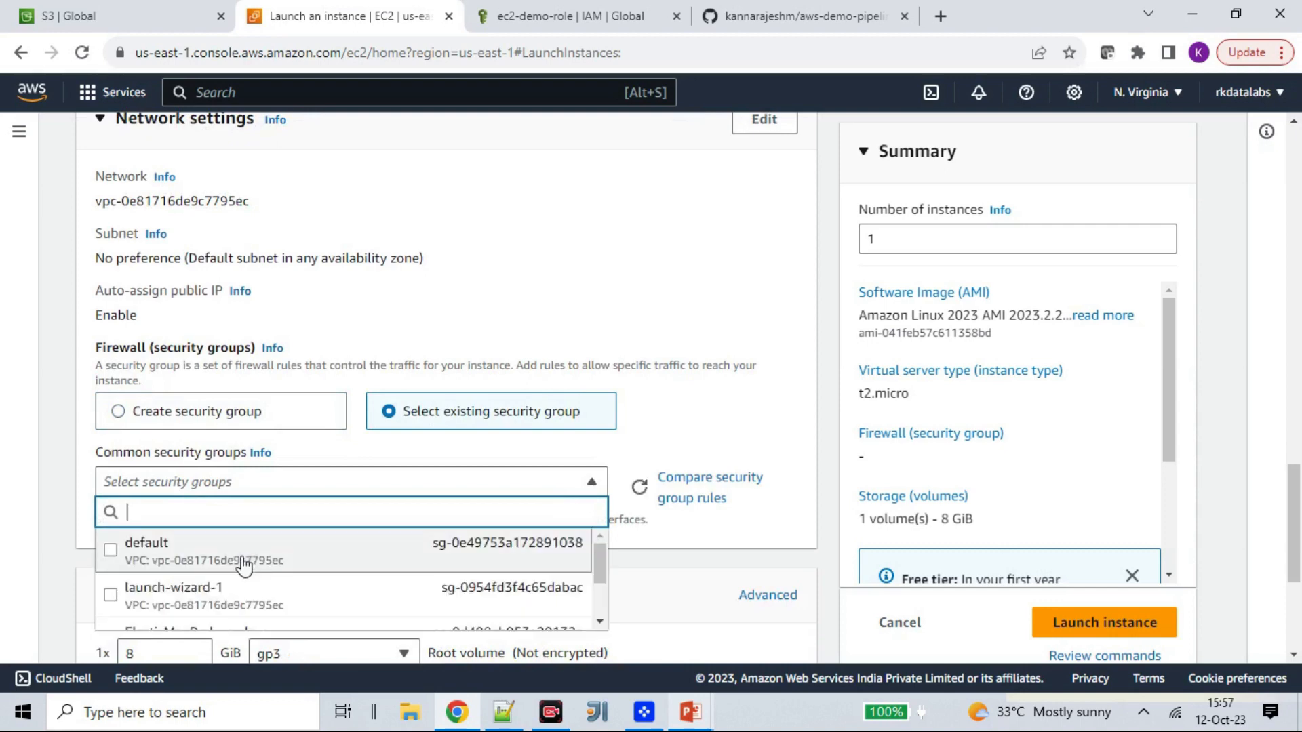
{"action": "left_click", "coordinate": [244, 552]}
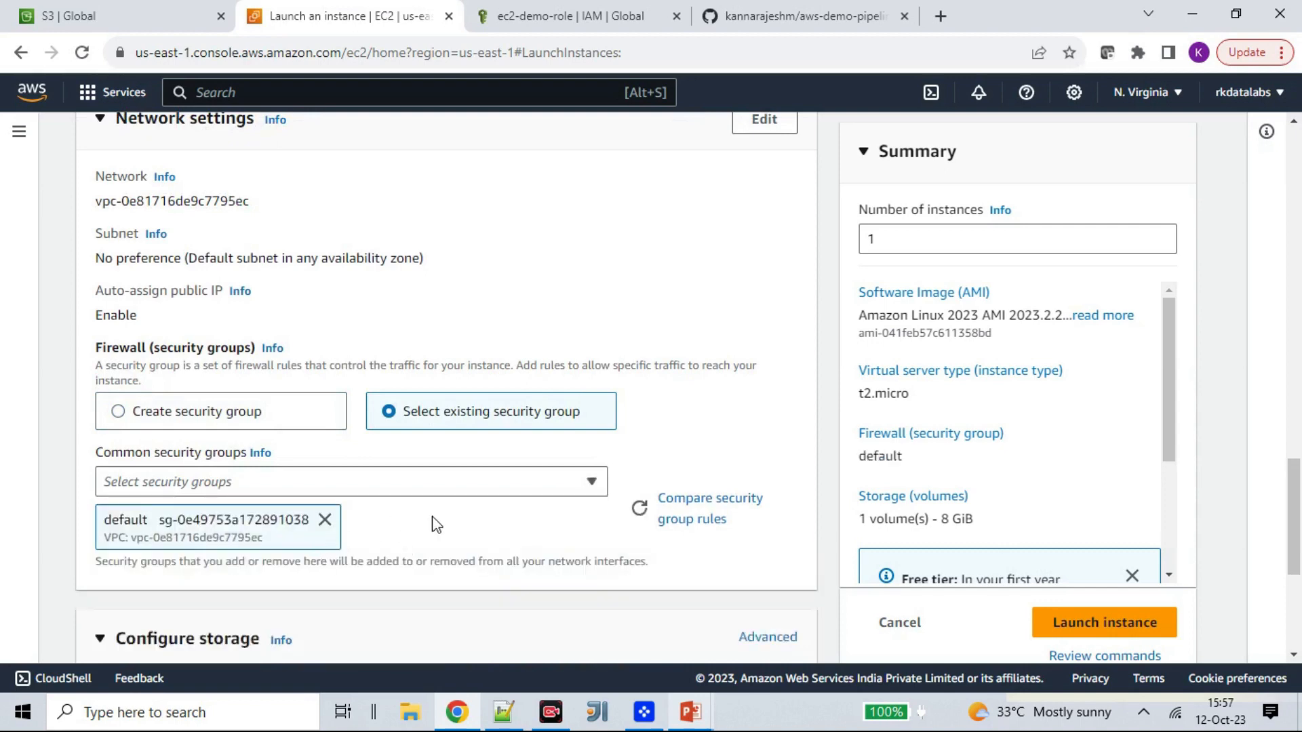
- Review the storage configuration and launch summary, and launch the instance
{"action": "scroll", "coordinate": [436, 524], "scroll_direction": "down", "scroll_amount": 3}
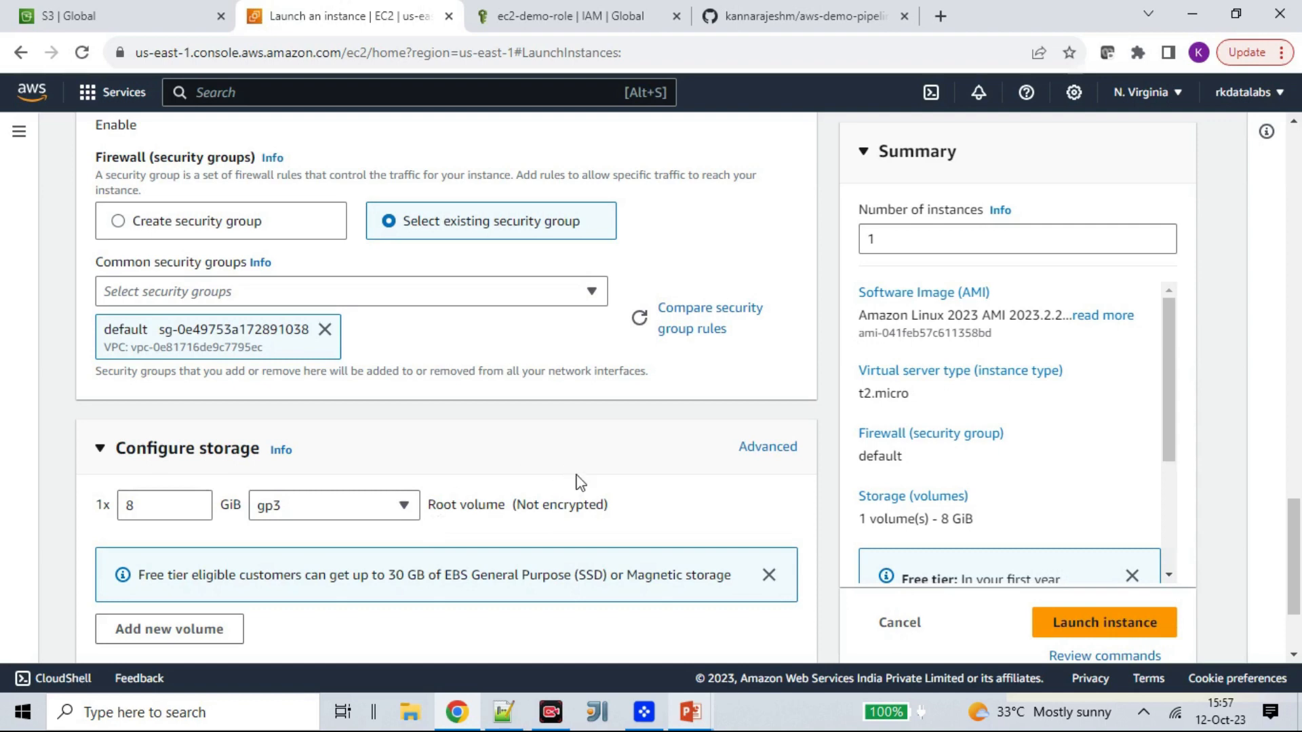
{"action": "scroll", "coordinate": [541, 473], "scroll_direction": "down", "scroll_amount": 2}
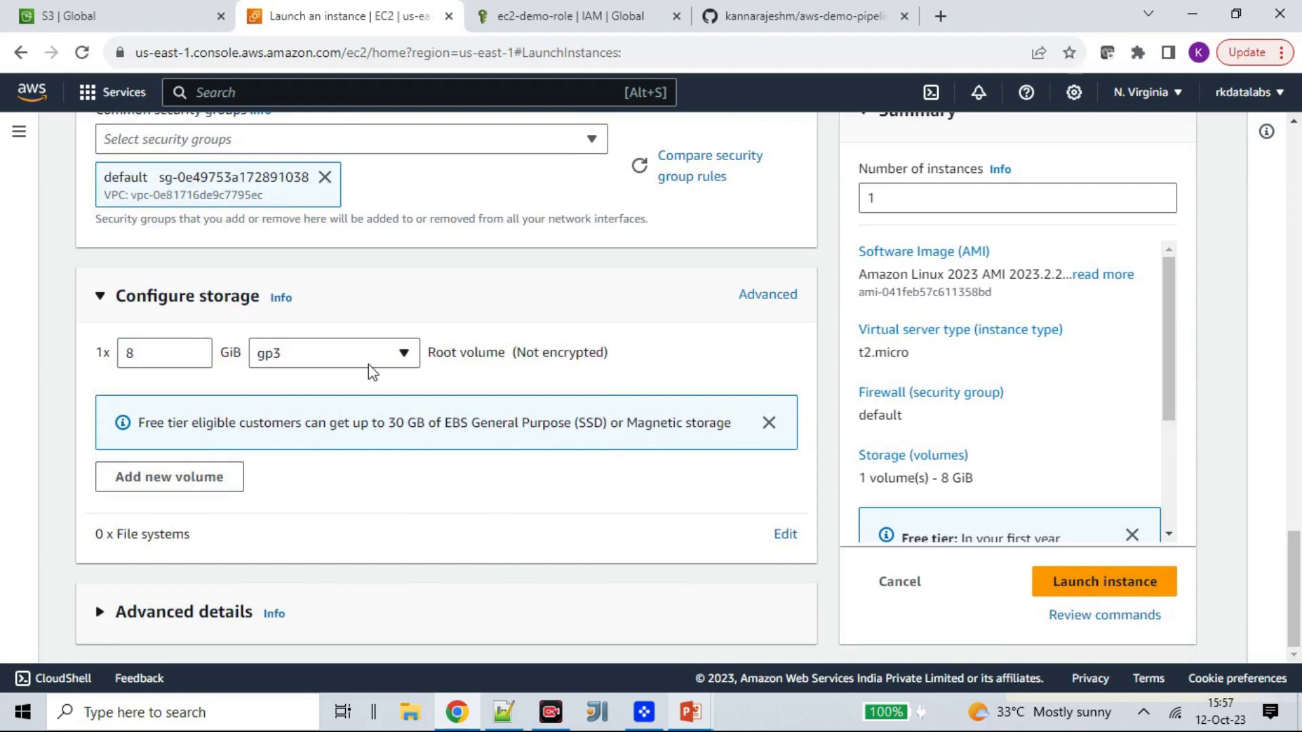
{"action": "scroll", "coordinate": [1023, 450], "scroll_direction": "down", "scroll_amount": 3}
{"action": "scroll", "coordinate": [1028, 451], "scroll_direction": "up", "scroll_amount": 3}
{"action": "scroll", "coordinate": [1017, 407], "scroll_direction": "down", "scroll_amount": 4}
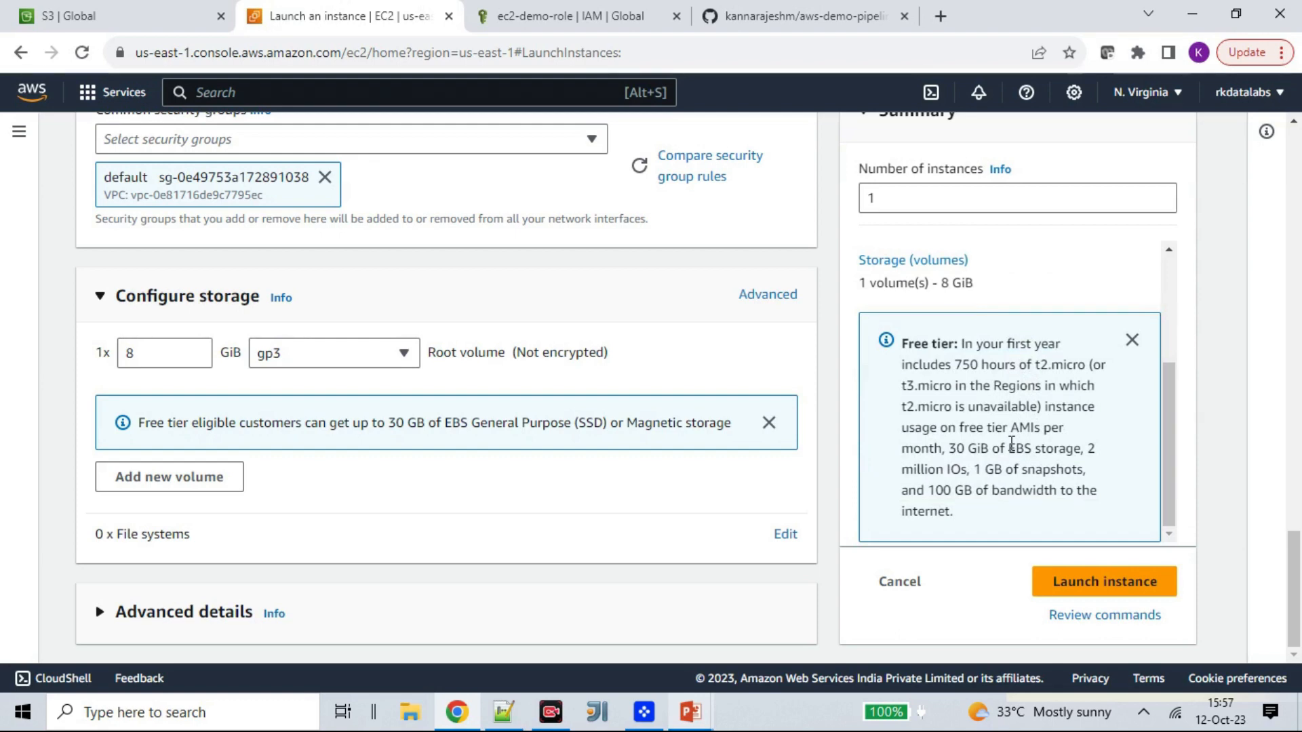
{"action": "left_click", "coordinate": [1085, 587]}
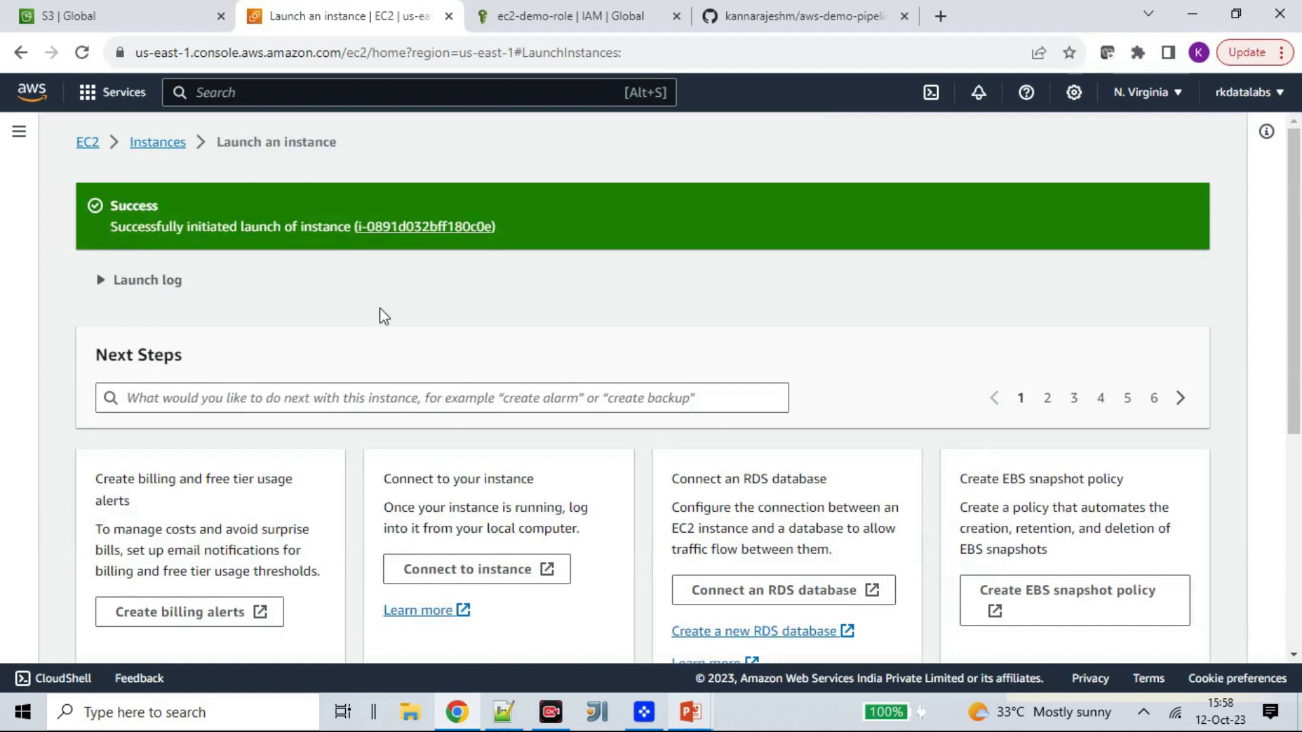
- Open the details of aws-testdemo-instance from the instances list and examine its security group and inbound rules
{"action": "left_click", "coordinate": [173, 148]}
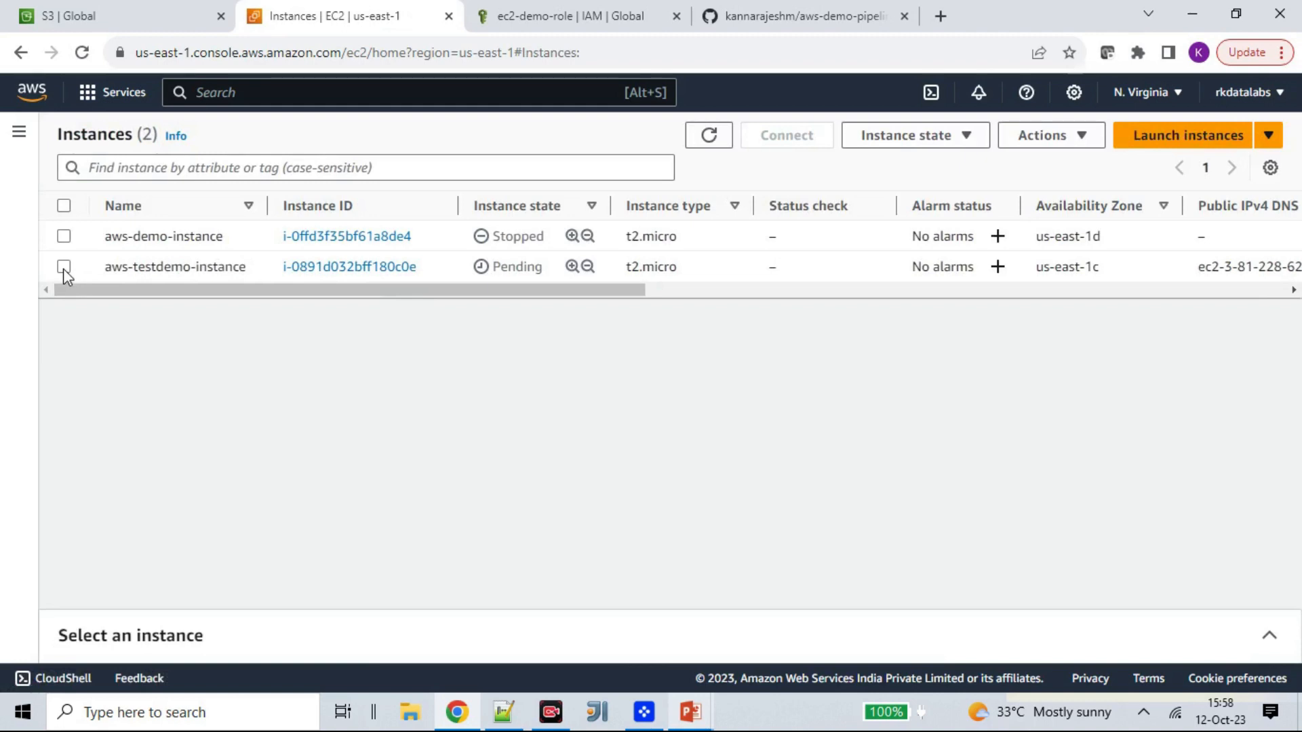
{"action": "left_click", "coordinate": [349, 267]}
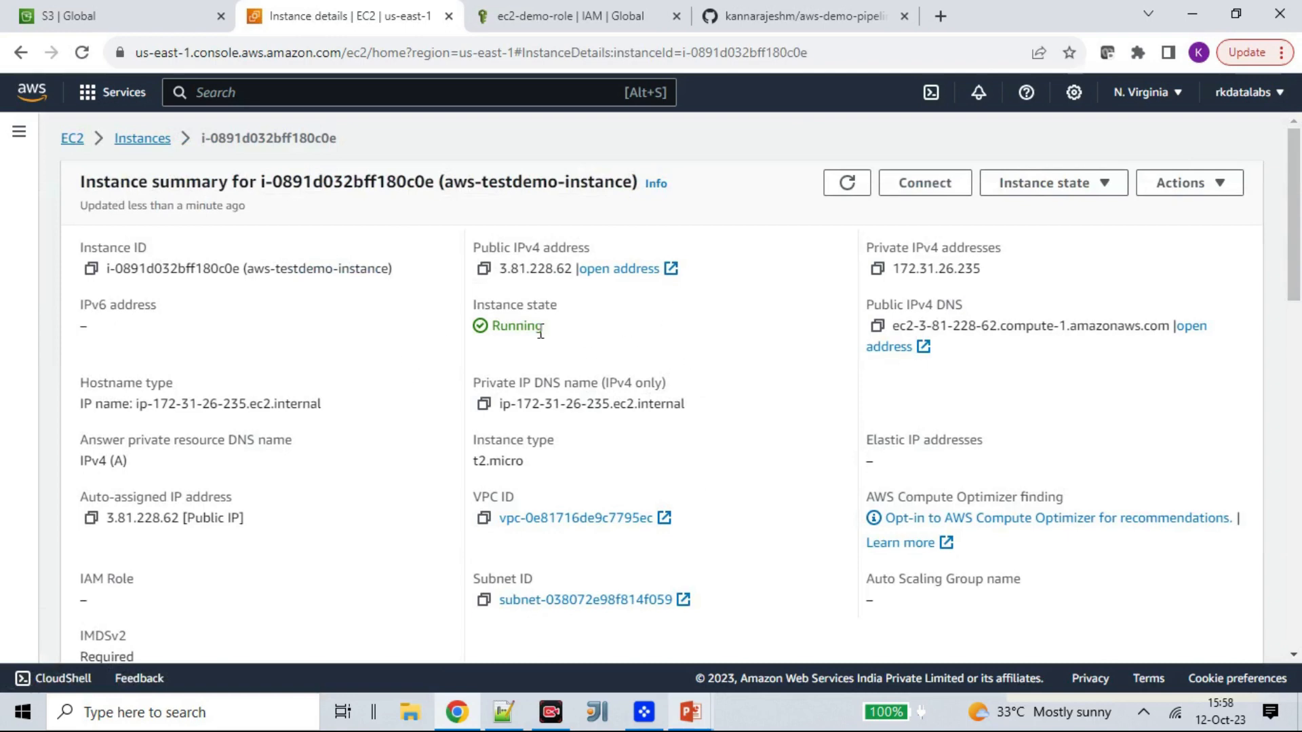
{"action": "scroll", "coordinate": [665, 459], "scroll_direction": "down", "scroll_amount": 3}
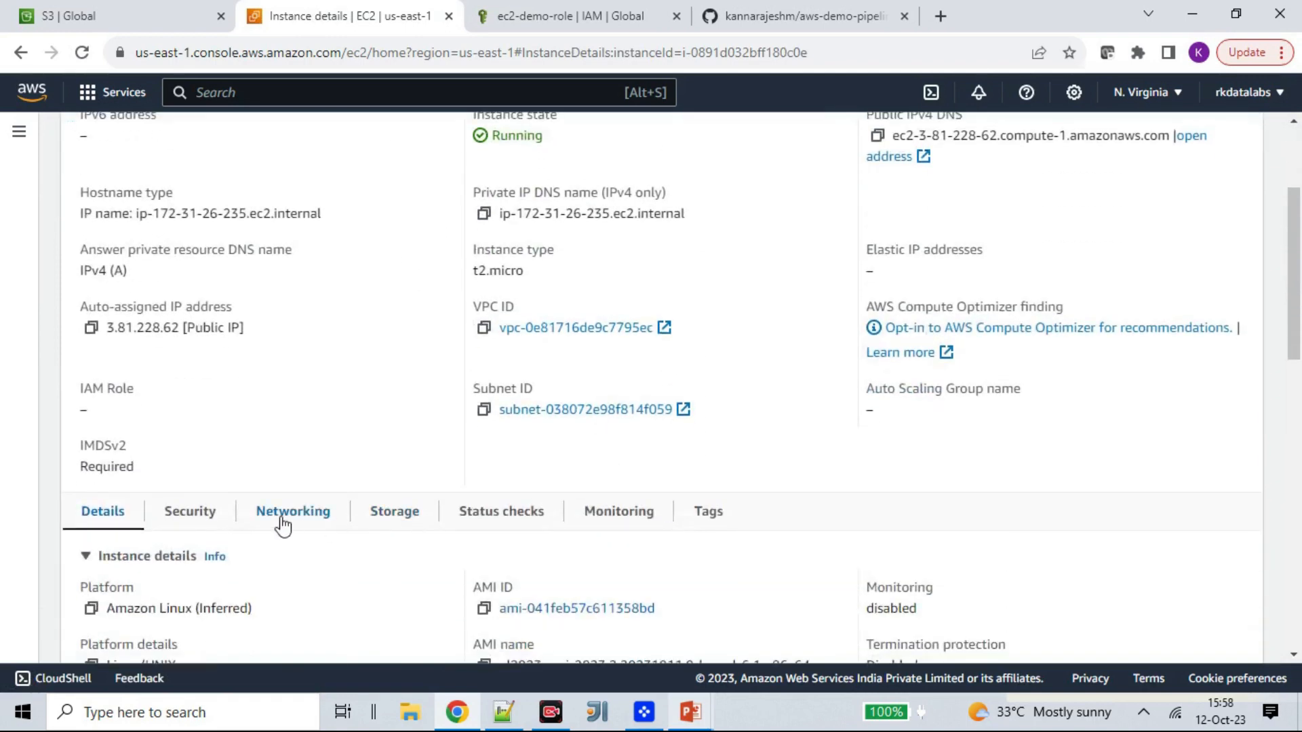
{"action": "left_click", "coordinate": [194, 518]}
{"action": "scroll", "coordinate": [392, 465], "scroll_direction": "down", "scroll_amount": 4}
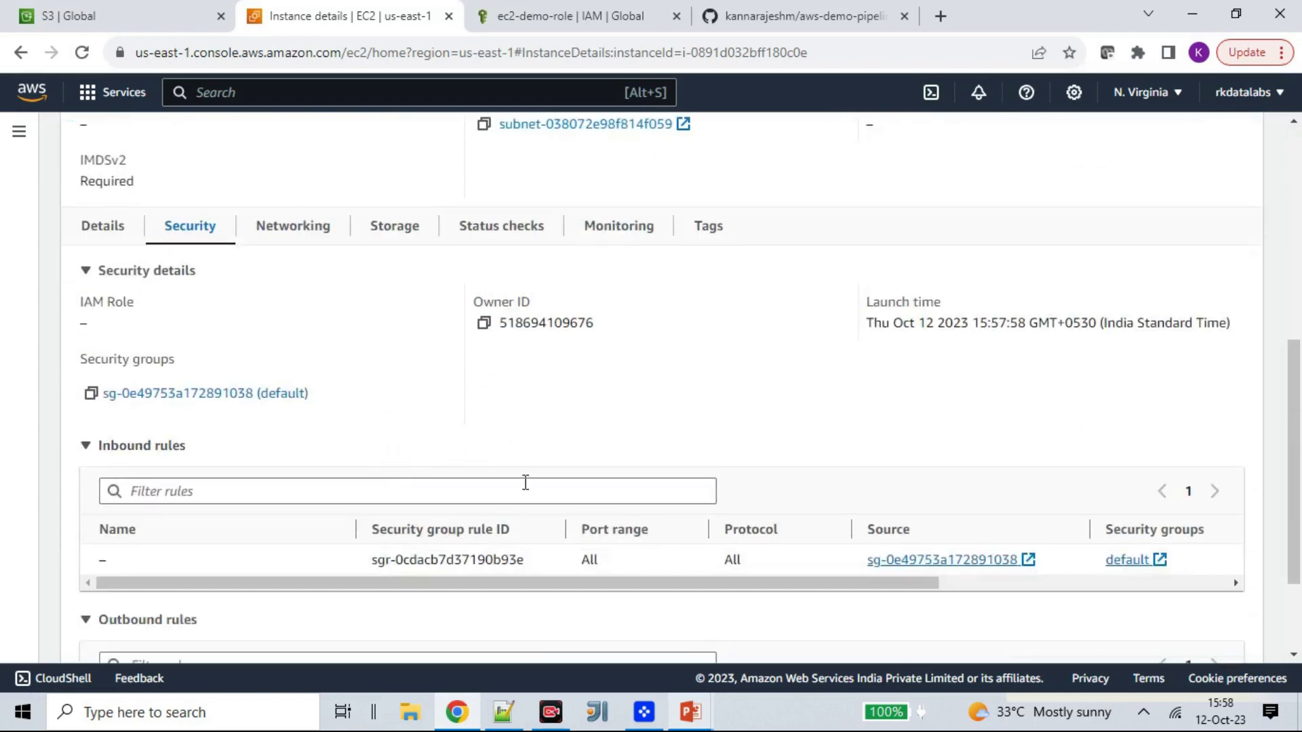
{"action": "scroll", "coordinate": [526, 462], "scroll_direction": "up", "scroll_amount": 7}
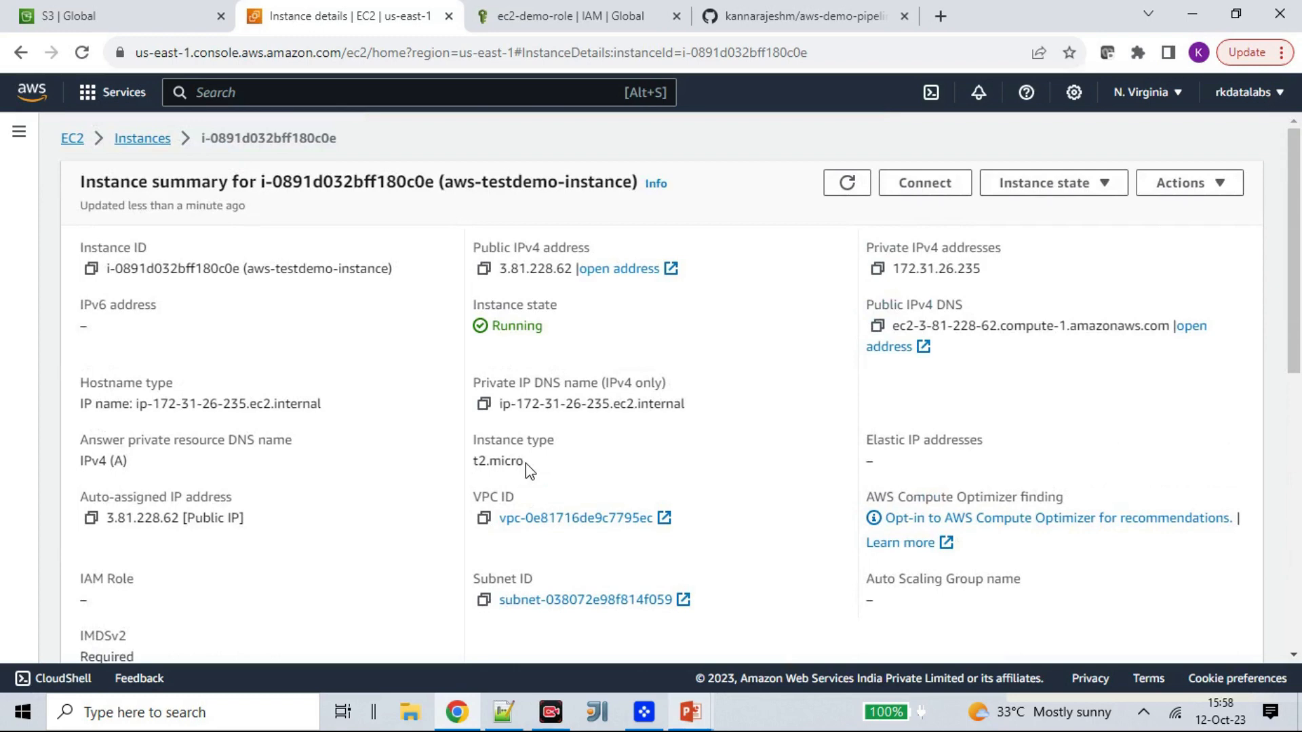